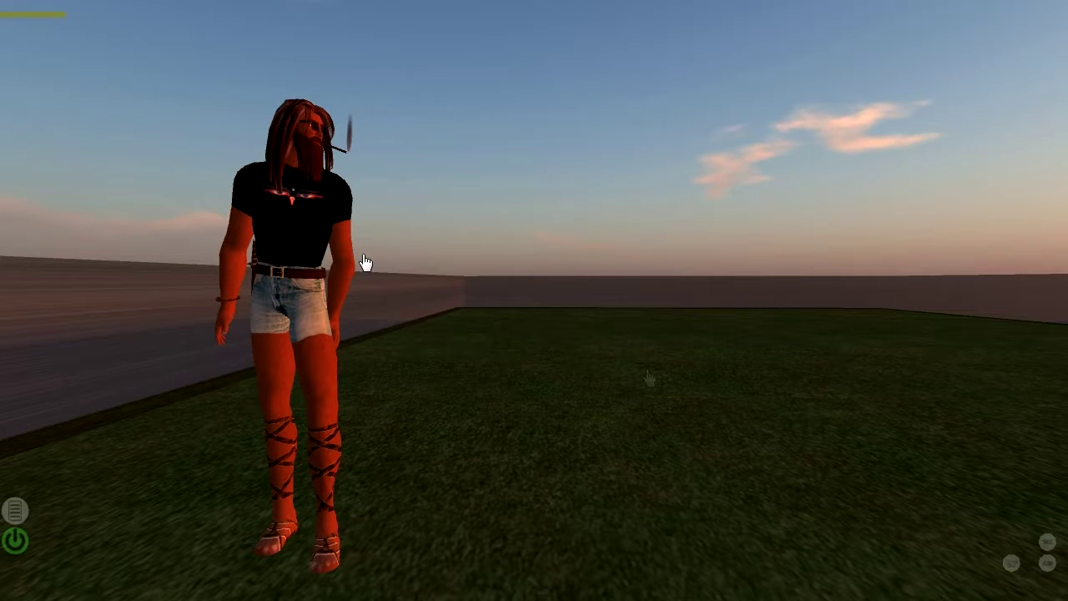
Restore the hidden viewer interface and open the inventory with My Inventory and folder A expanded.
left_click(307, 159, "alt")
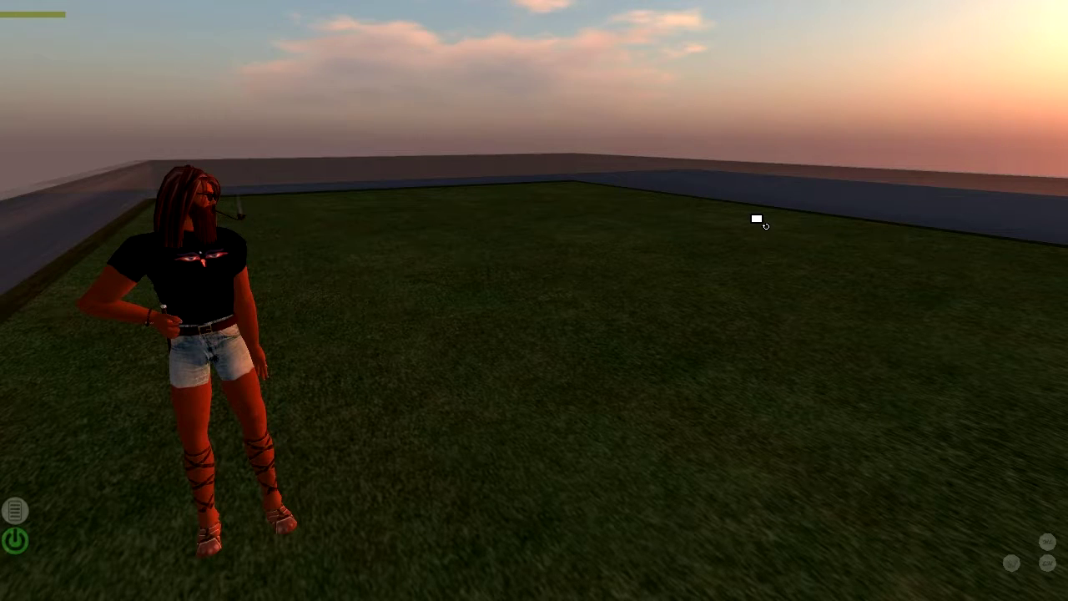
key("ctrl+alt+F1")
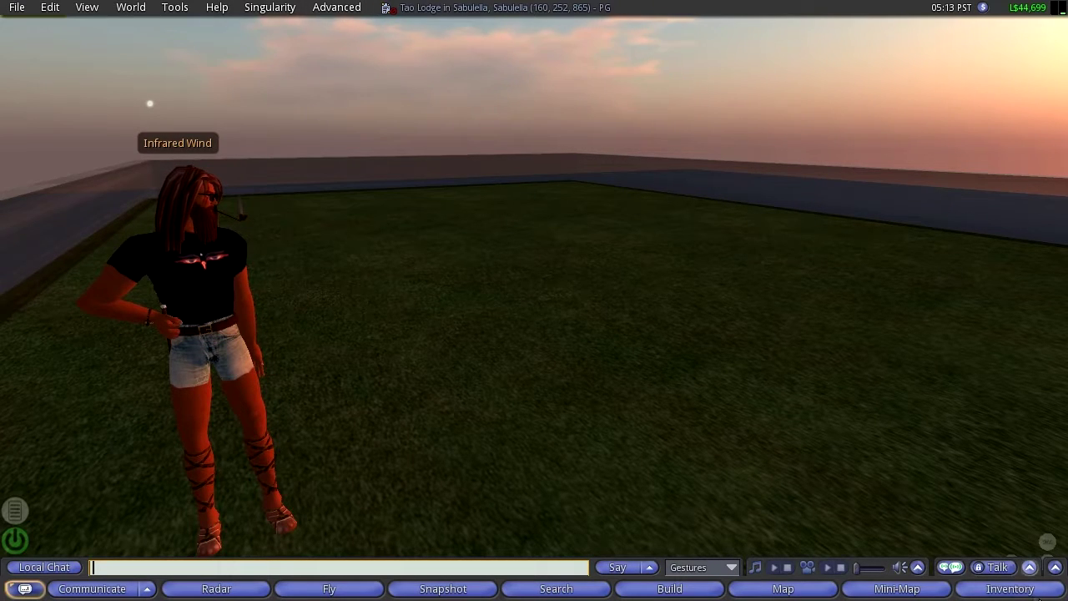
left_click(1035, 596)
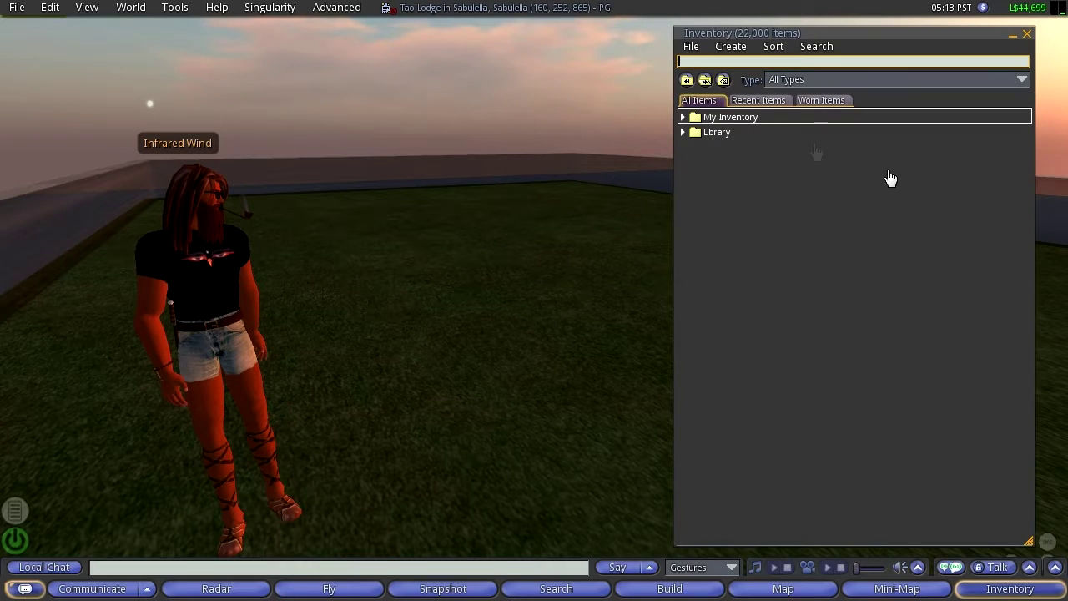
left_click(682, 117)
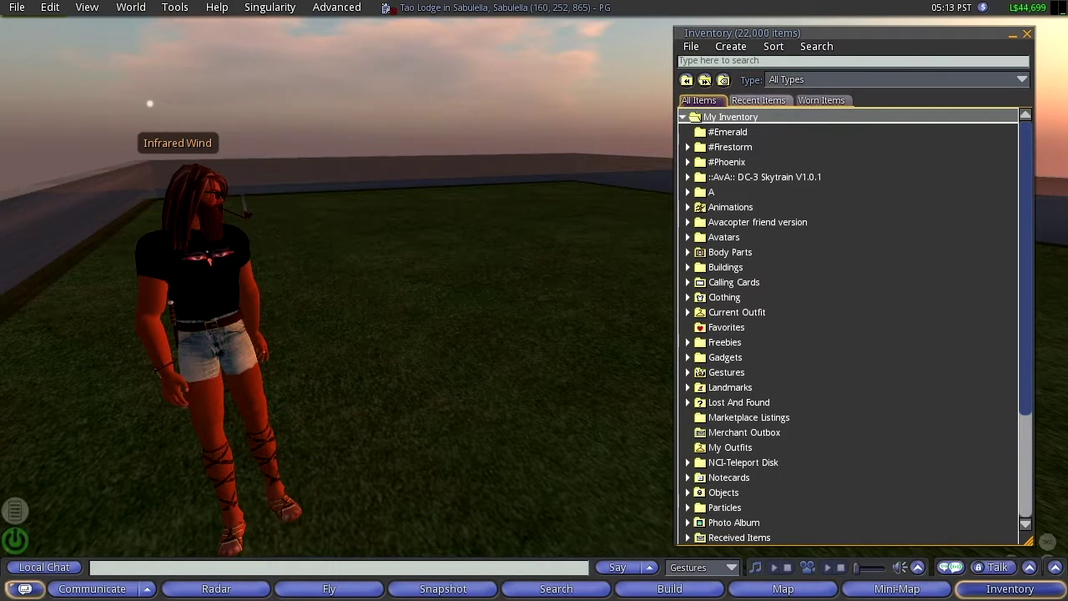
left_click(685, 192)
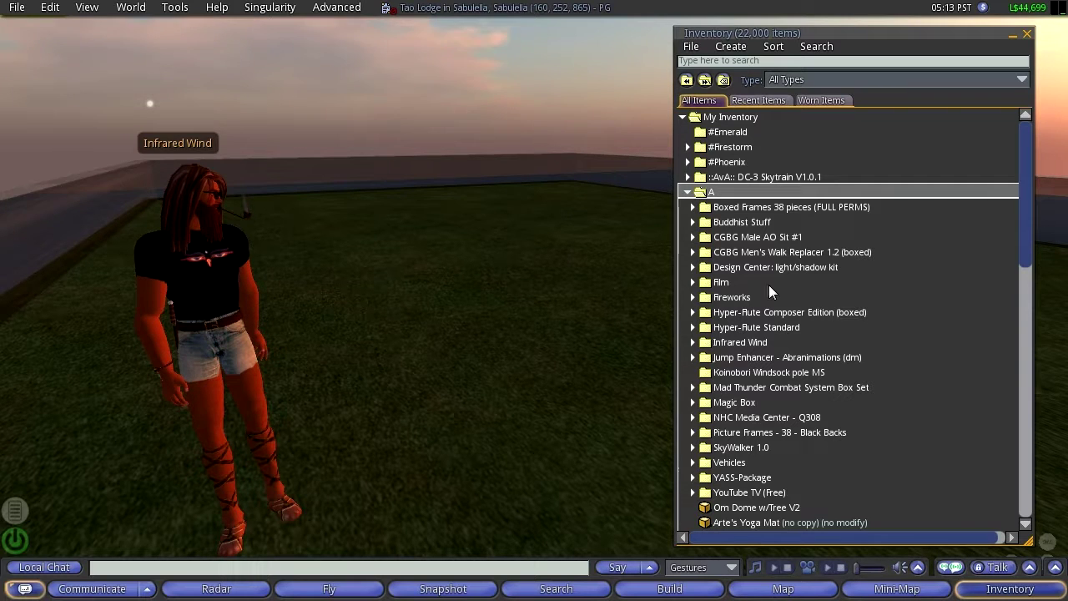
Browse the A folder's contents, including items like Om Dome w/Tree V2.
scroll(793, 373, "down", 2)
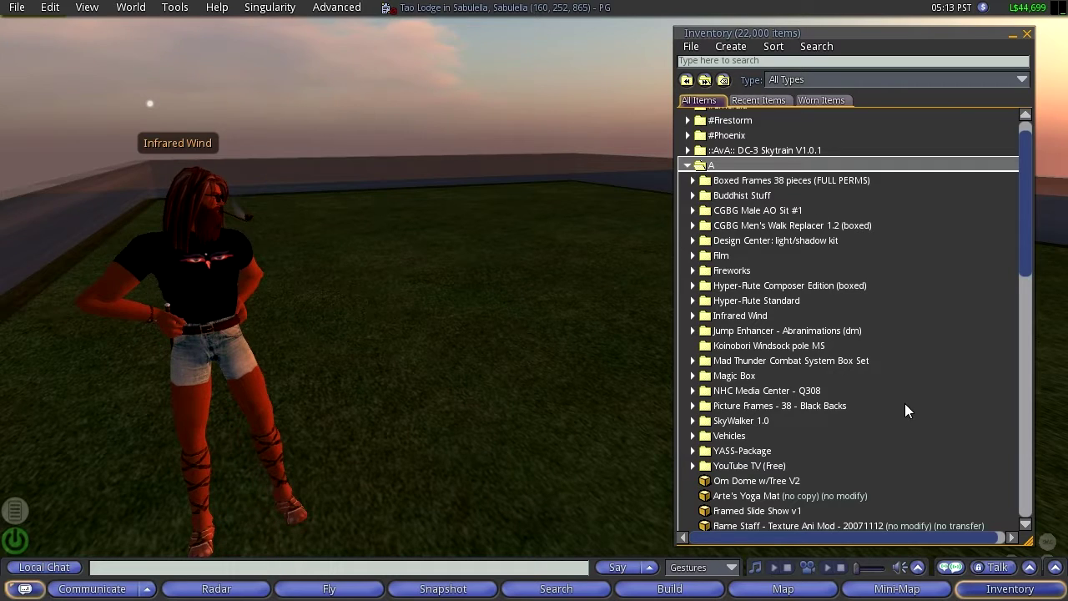
scroll(902, 403, "down", 2)
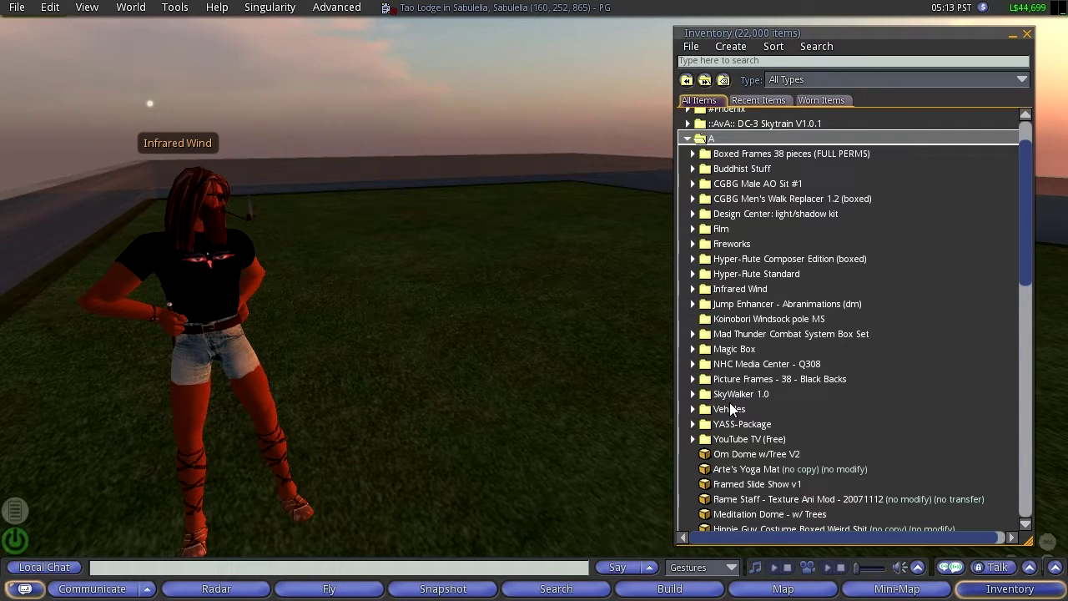
scroll(768, 380, "down", 3)
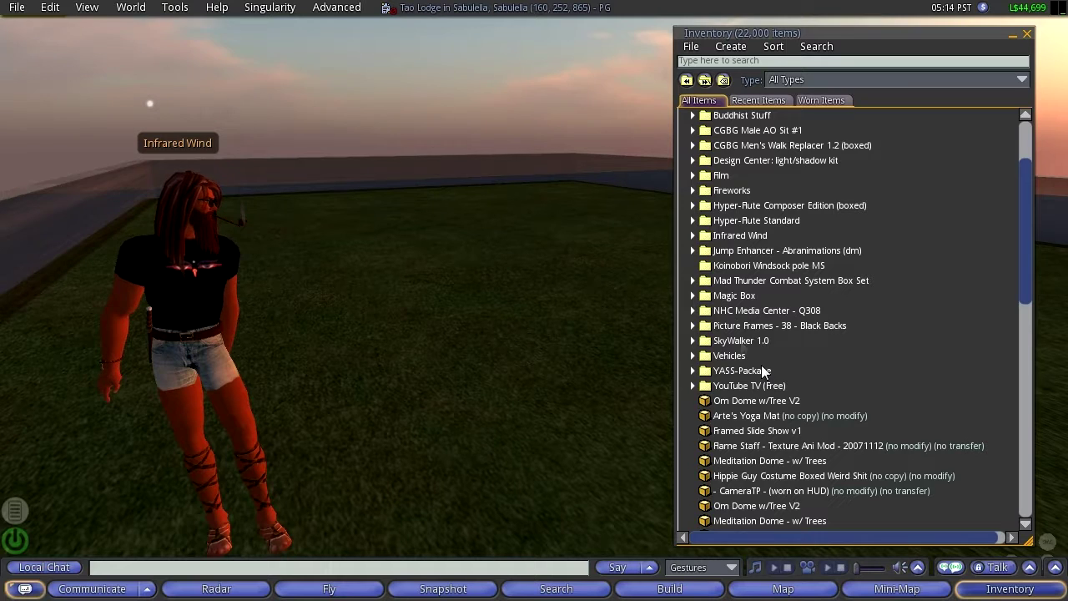
scroll(736, 318, "up", 2)
scroll(736, 318, "up", 2)
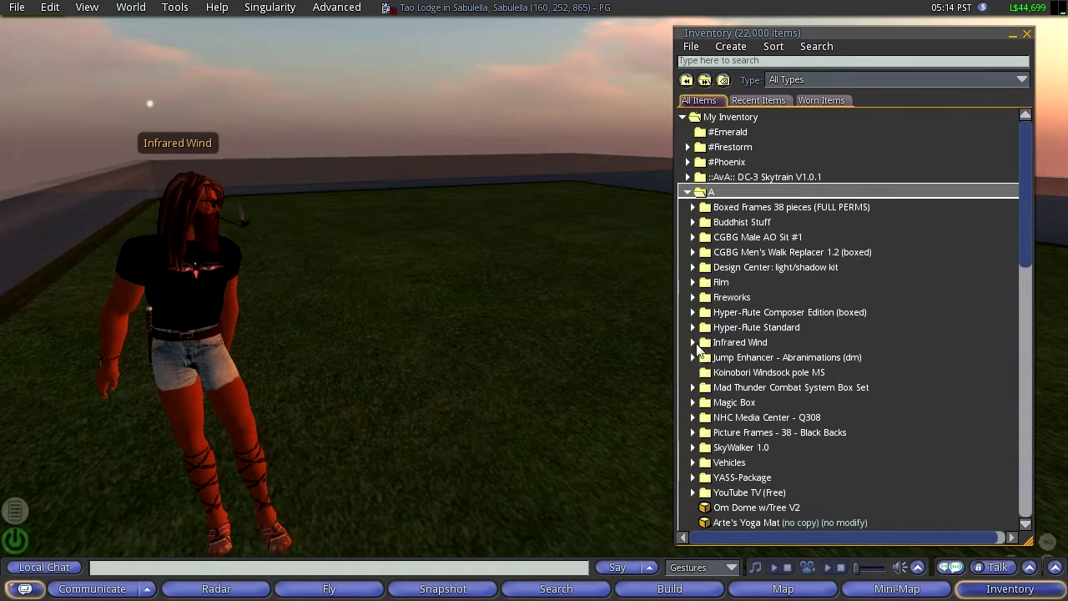
Expand the Infrared Wind folder and its '2012 - Infrared Wind - Cary Grant' outfit folder.
left_click(693, 343)
scroll(748, 344, "down", 4)
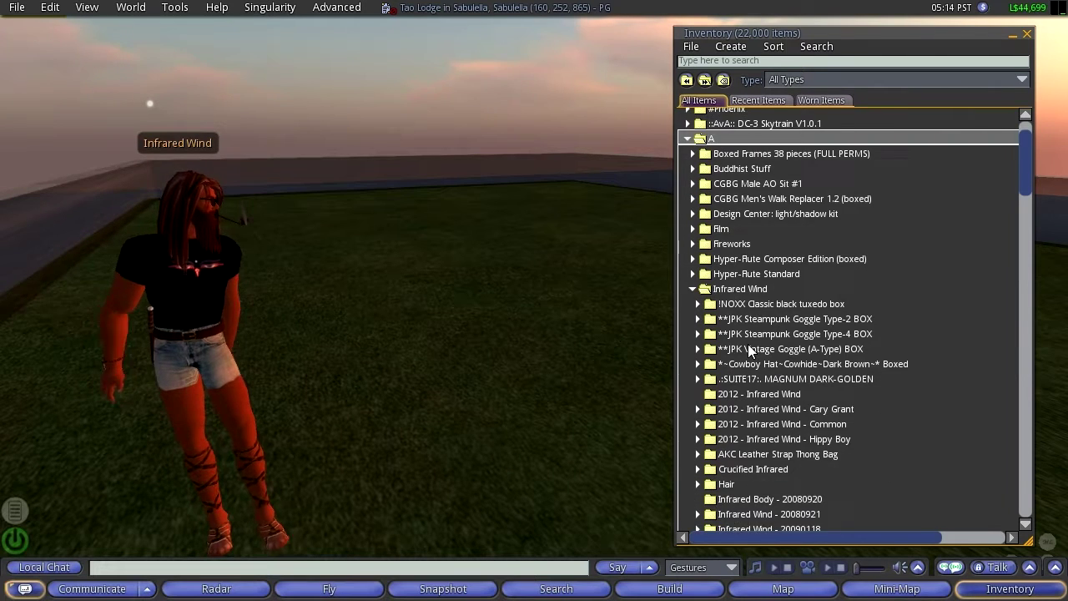
scroll(748, 344, "down", 1)
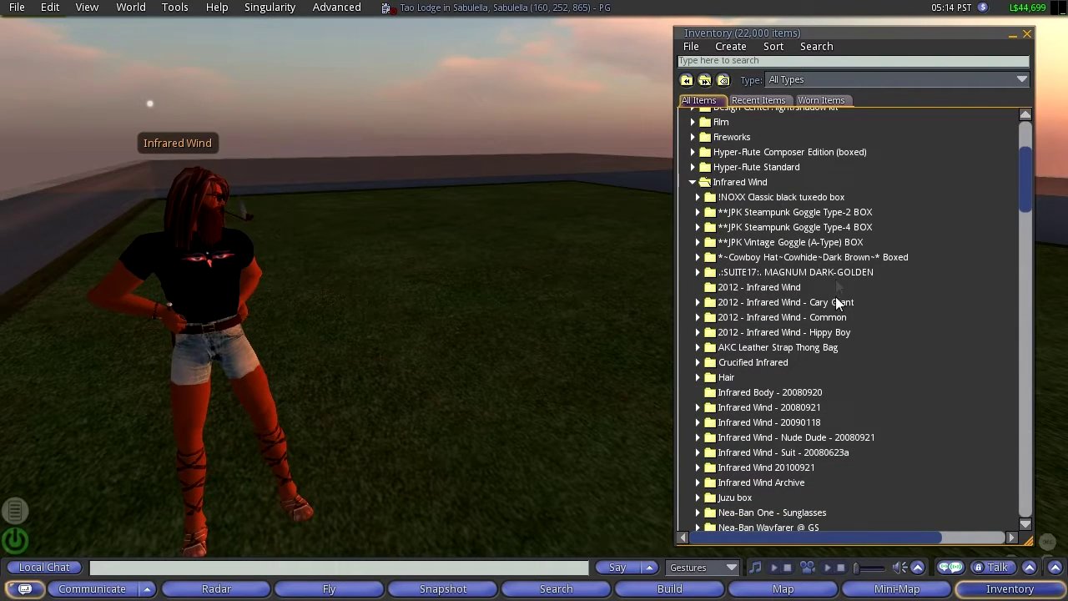
left_click(709, 306)
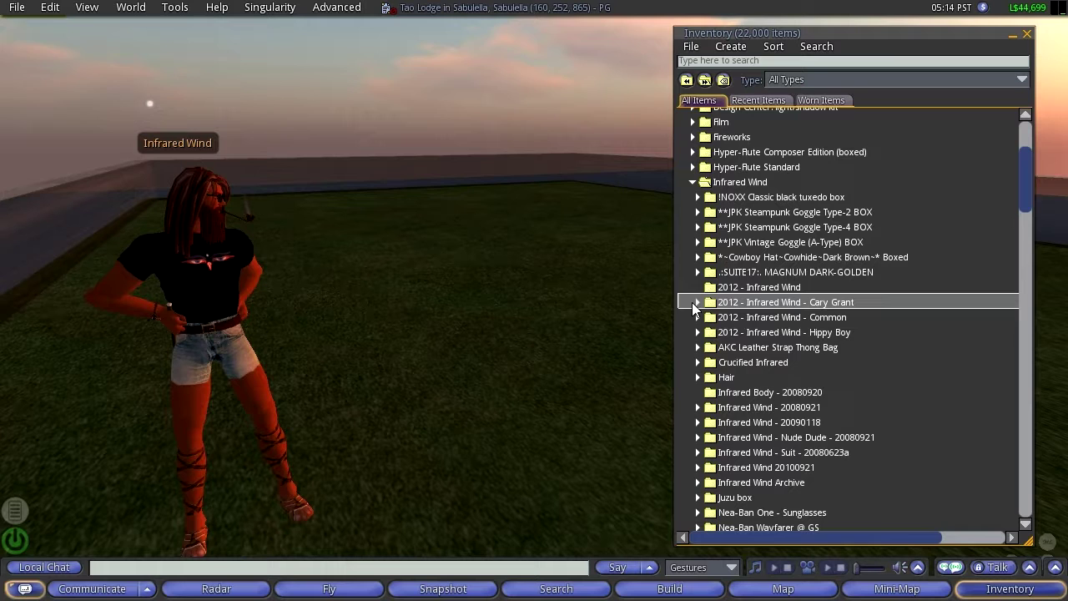
left_click(697, 303)
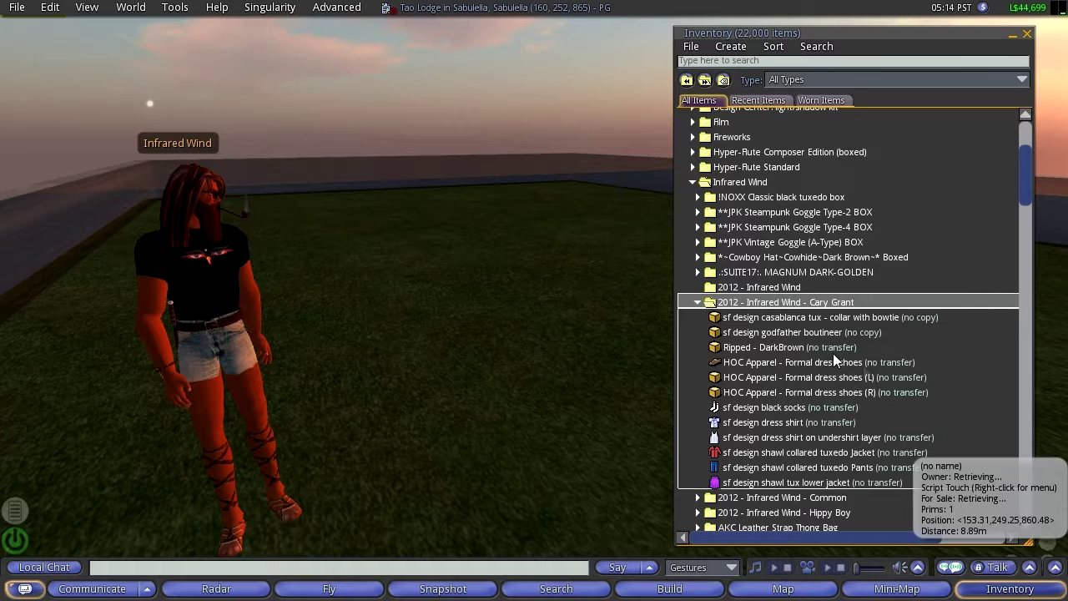
Put on the casablanca tux with bowtie, the godfather boutineer and both formal dress shoes.
left_click(752, 324)
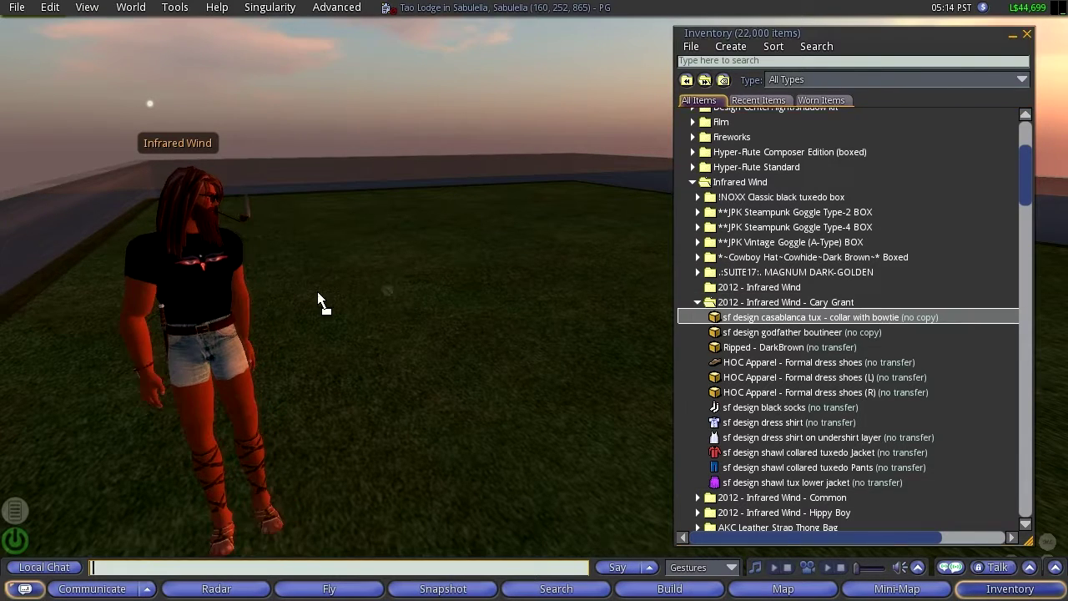
left_click(321, 301)
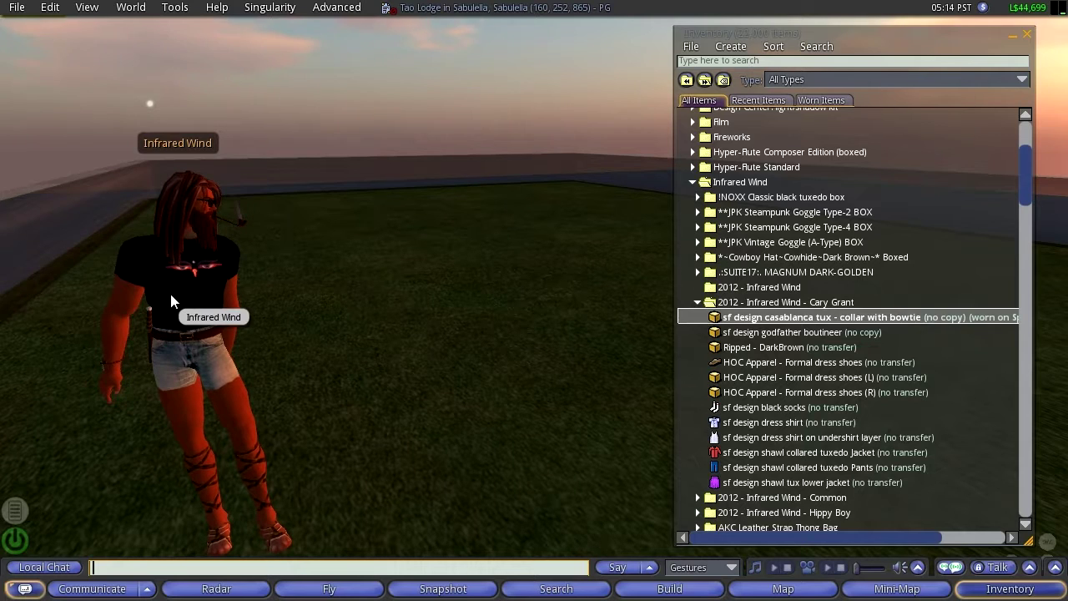
left_click(763, 332)
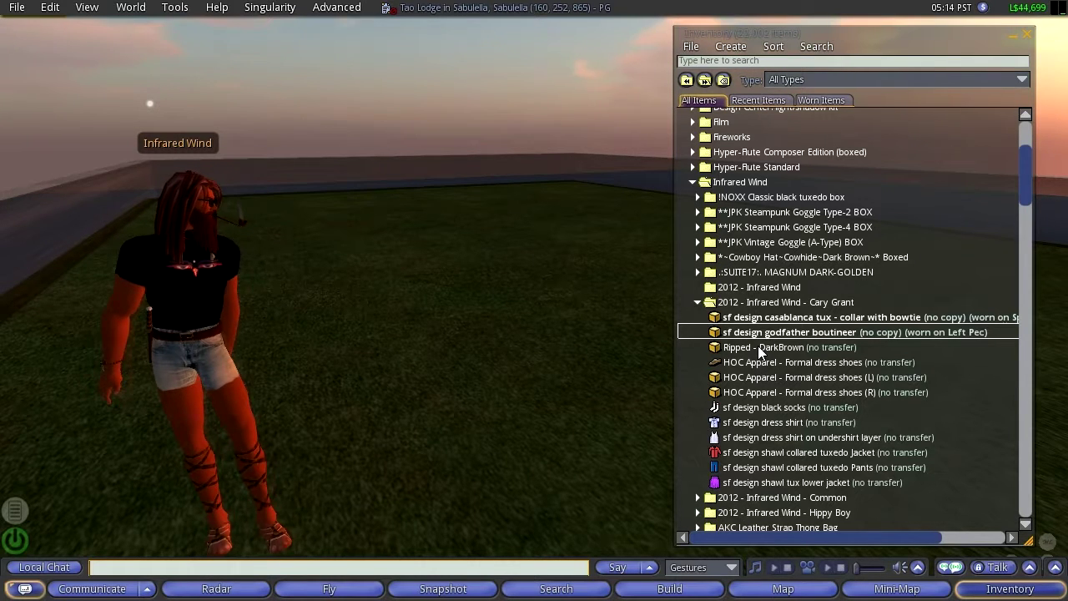
mouse_move(757, 367)
left_mouse_down()
mouse_move(709, 488)
mouse_move(299, 335)
mouse_move(215, 268)
left_mouse_up()
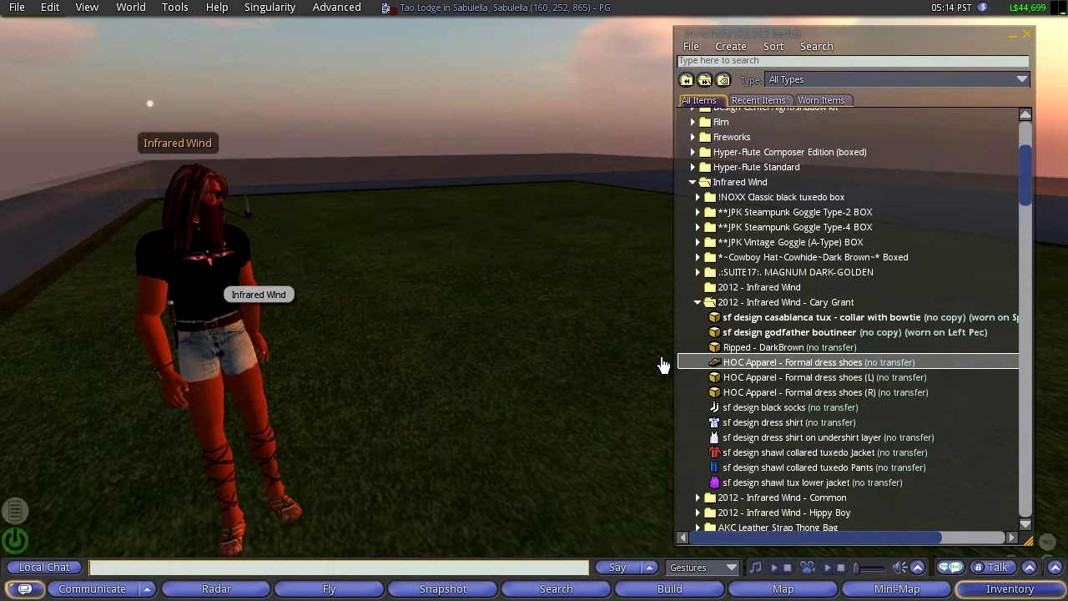
right_click(778, 381)
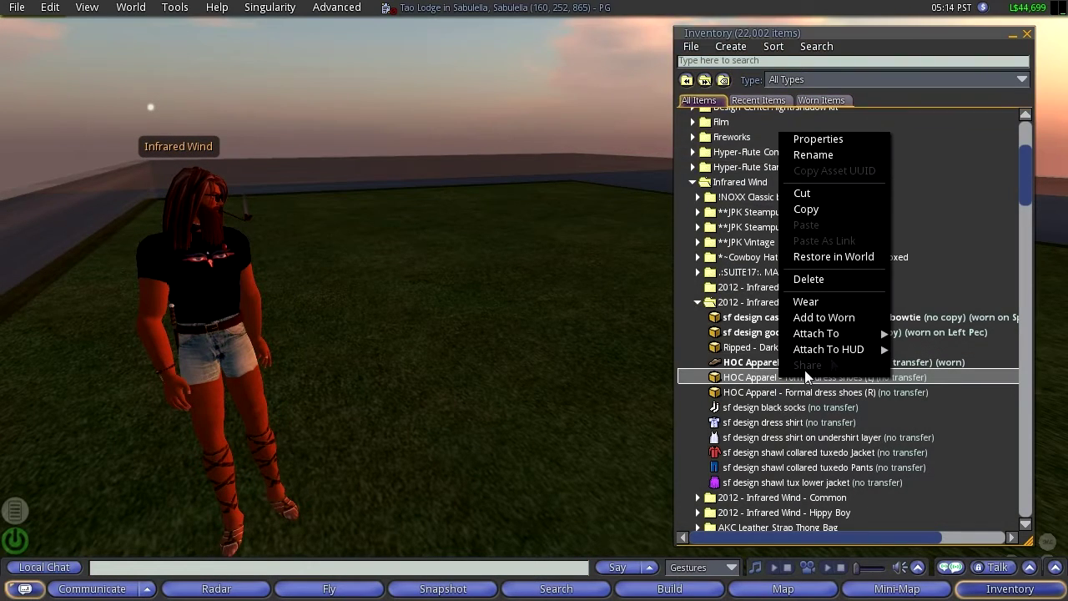
left_click(831, 302)
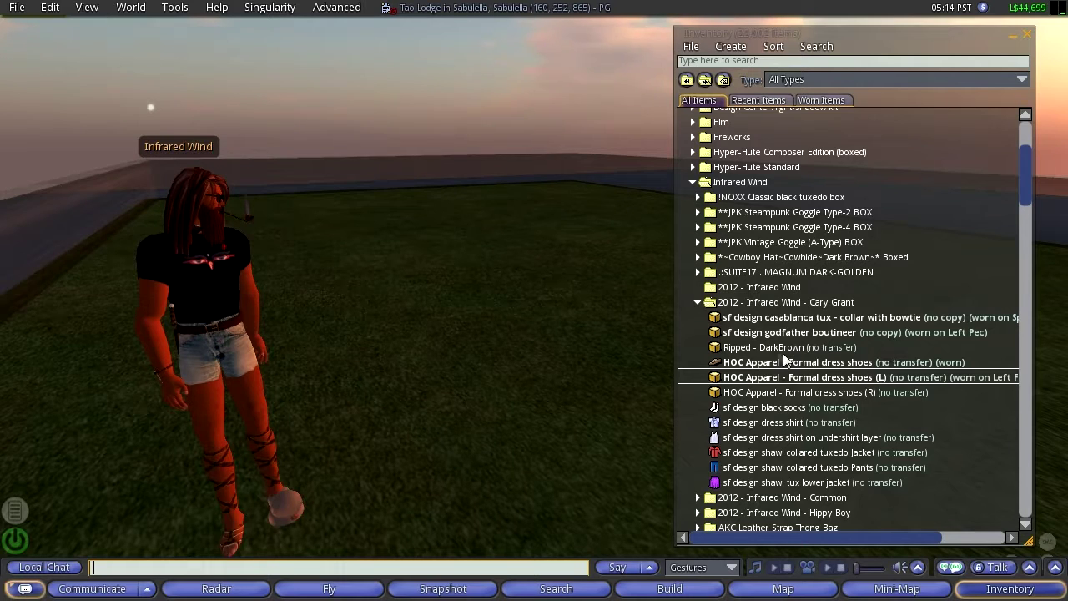
right_click(743, 317)
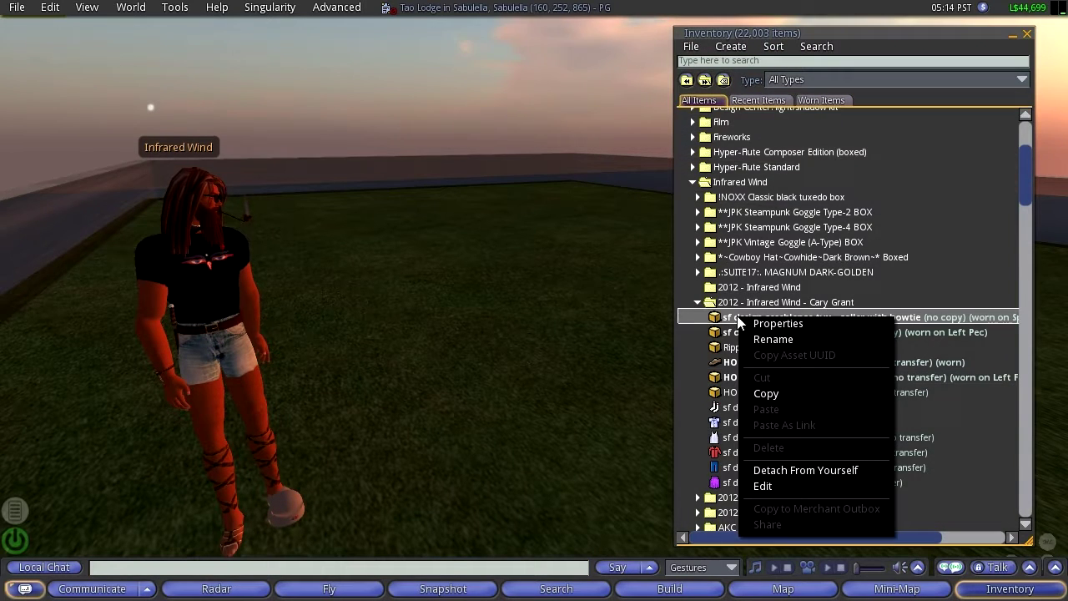
left_click(747, 332)
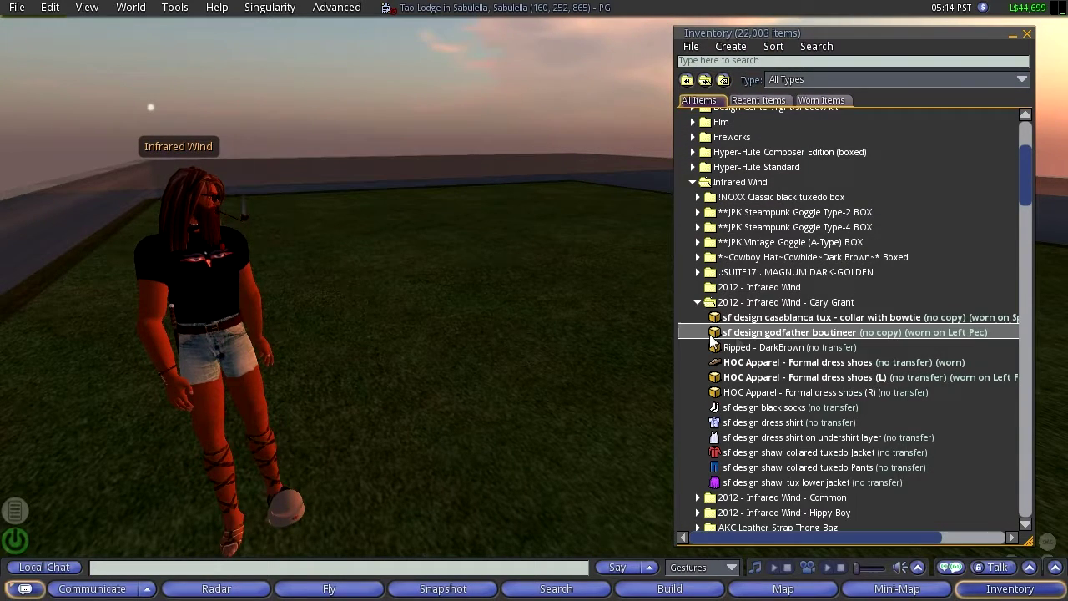
right_click(750, 395)
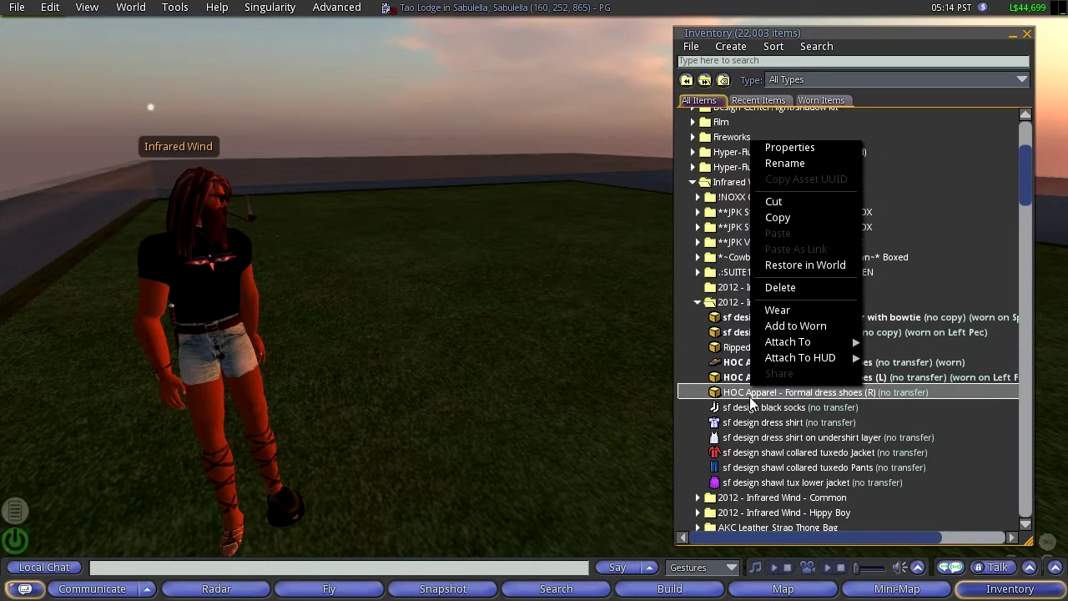
left_click(775, 318)
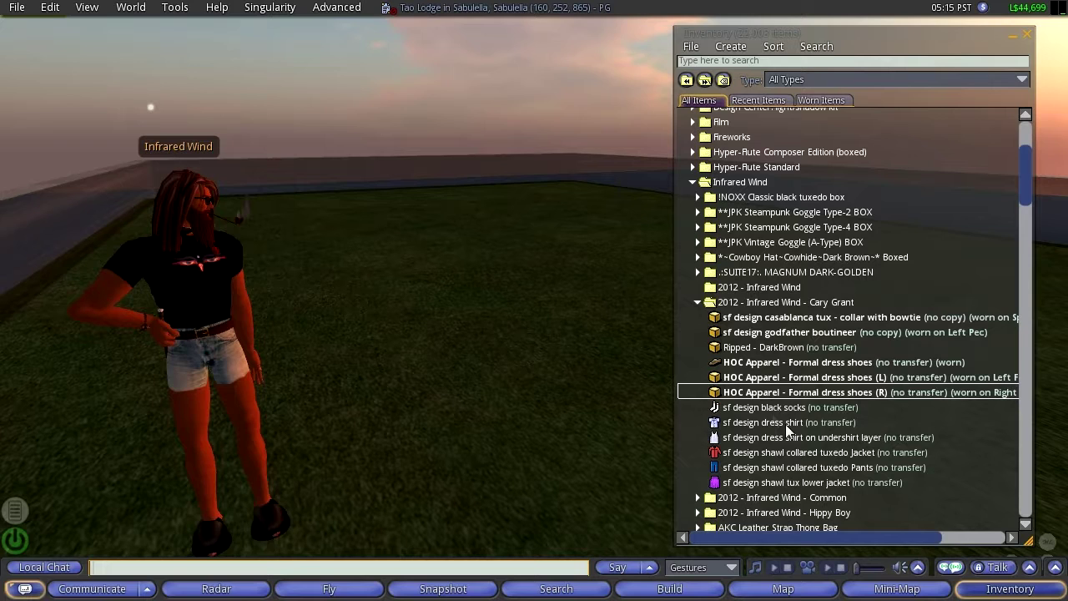
Wear the black socks, dress shirt, undershirt, shawl collared tuxedo jacket, pants and lower jacket.
right_click(752, 410)
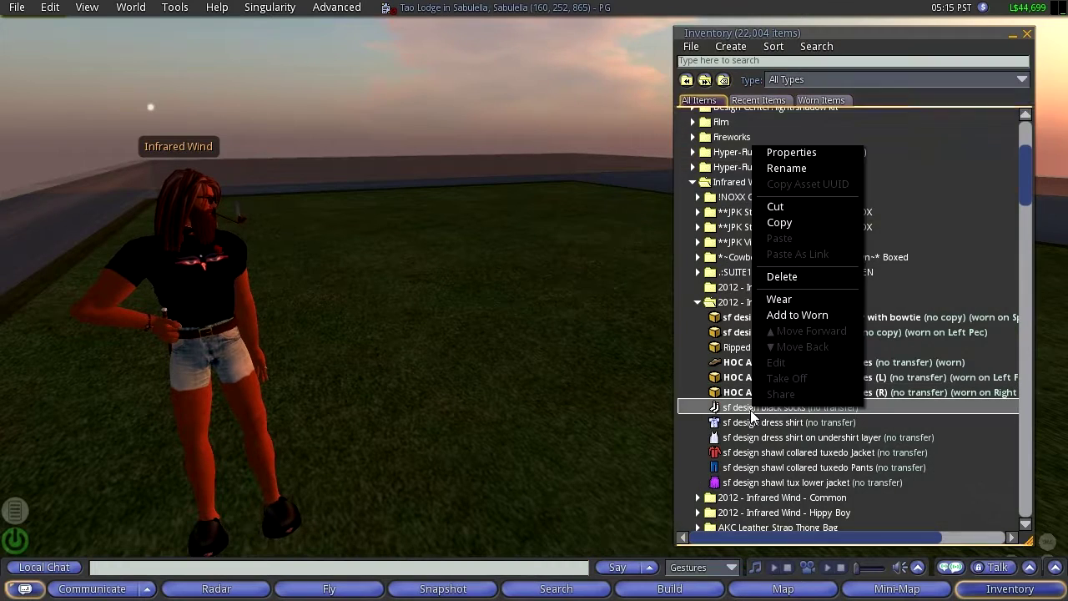
left_click(785, 299)
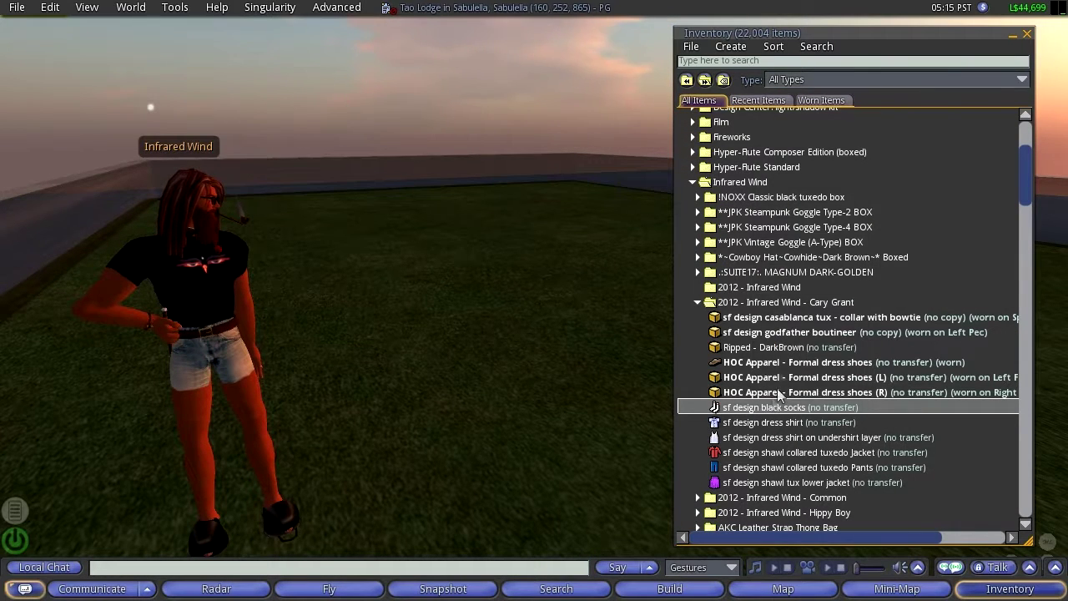
right_click(733, 424)
left_click(773, 313)
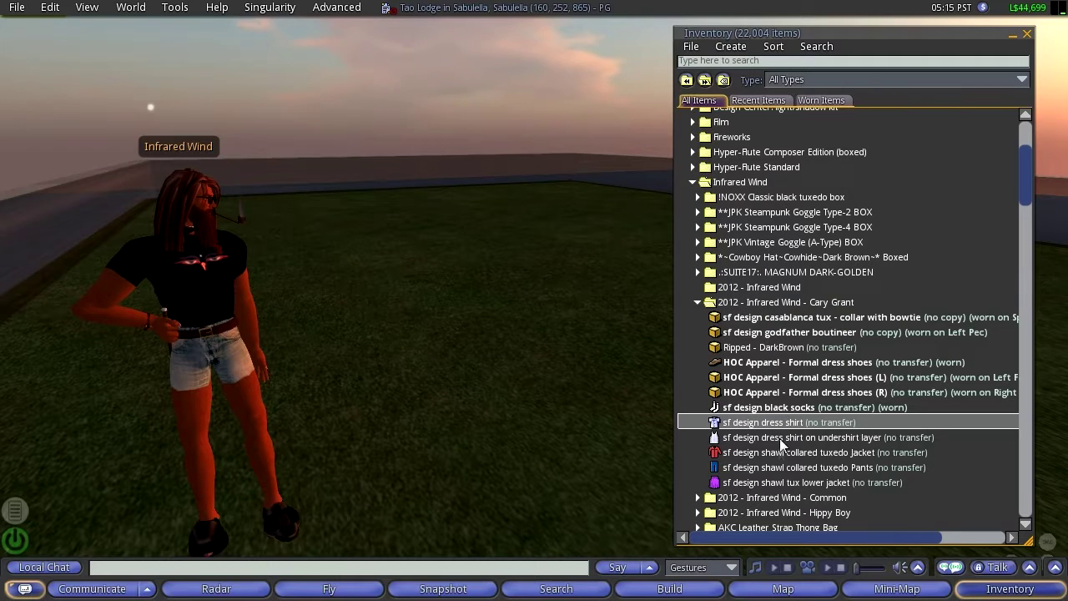
right_click(750, 439)
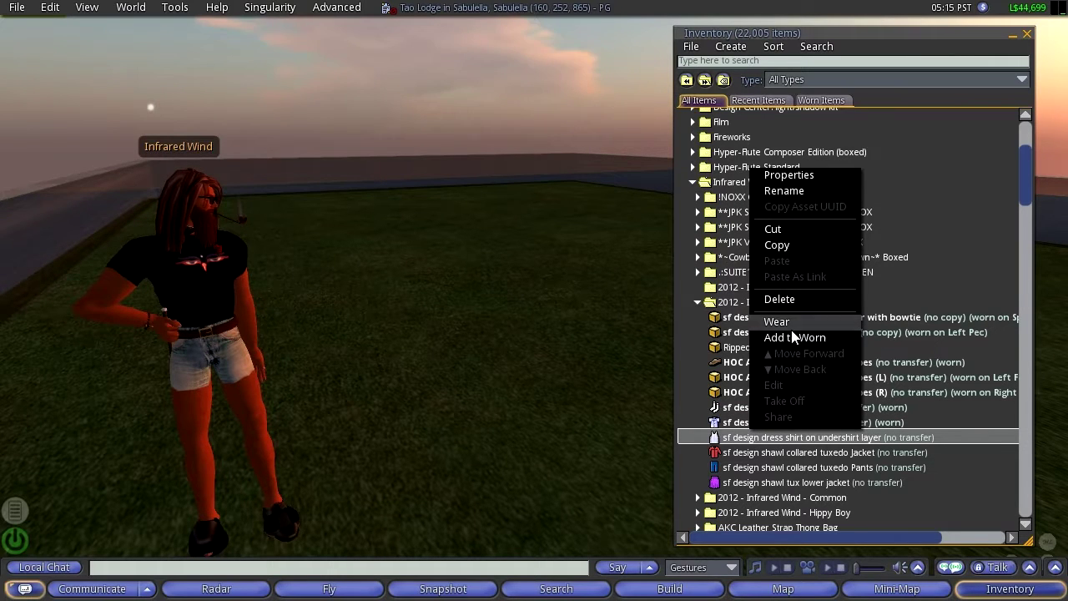
left_click(772, 318)
right_click(726, 452)
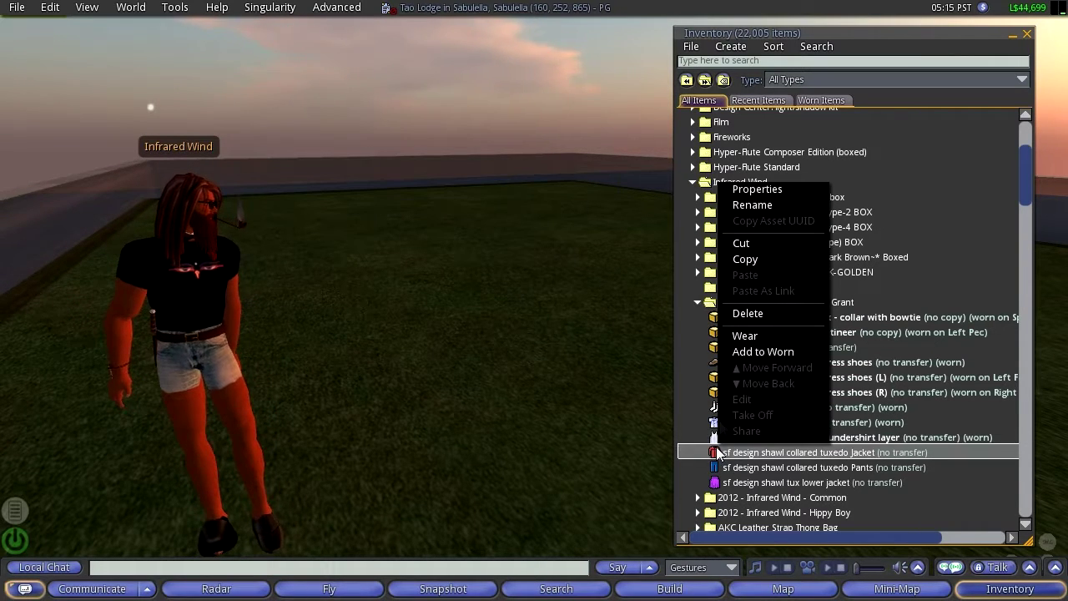
left_click(754, 339)
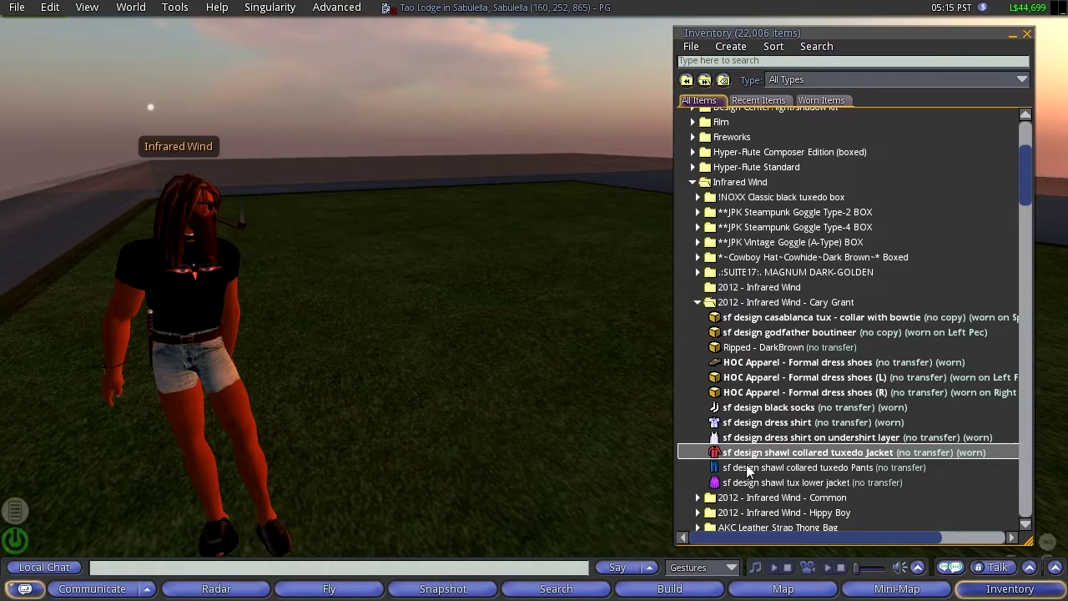
right_click(748, 469)
left_click(772, 354)
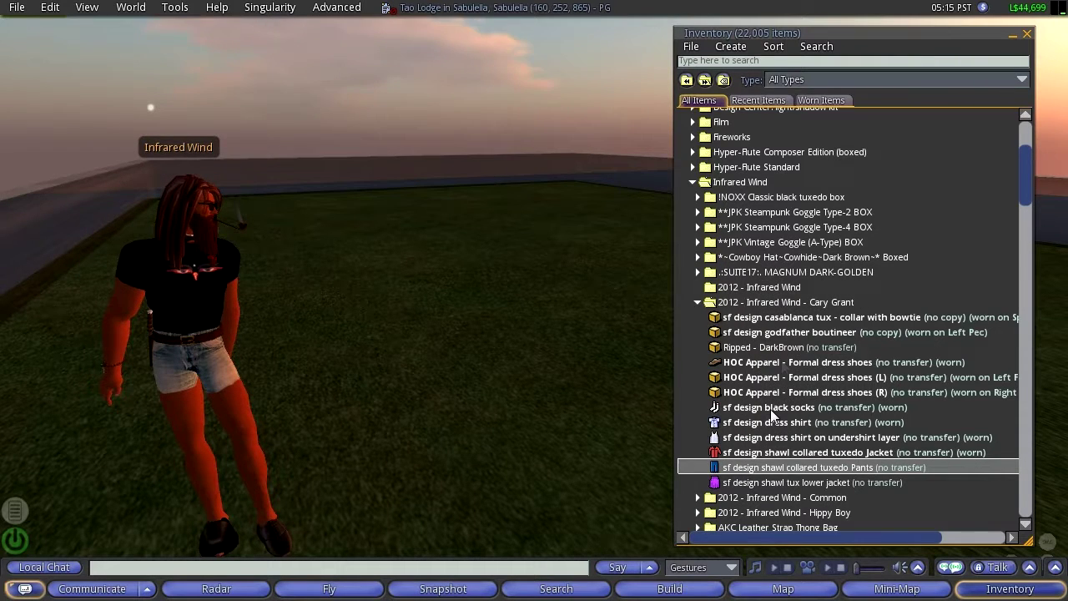
right_click(739, 481)
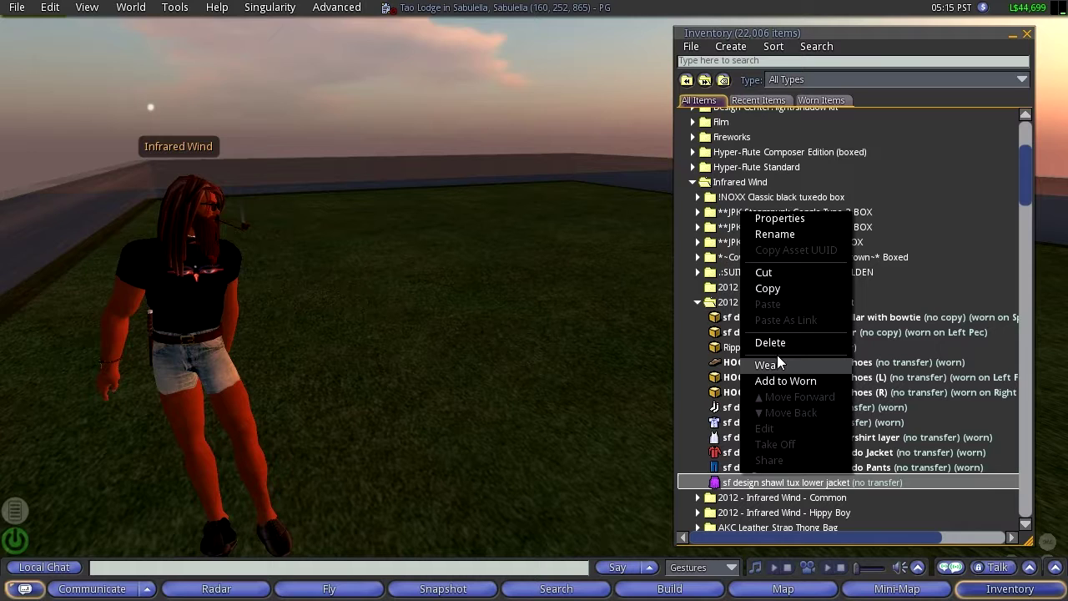
left_click(776, 365)
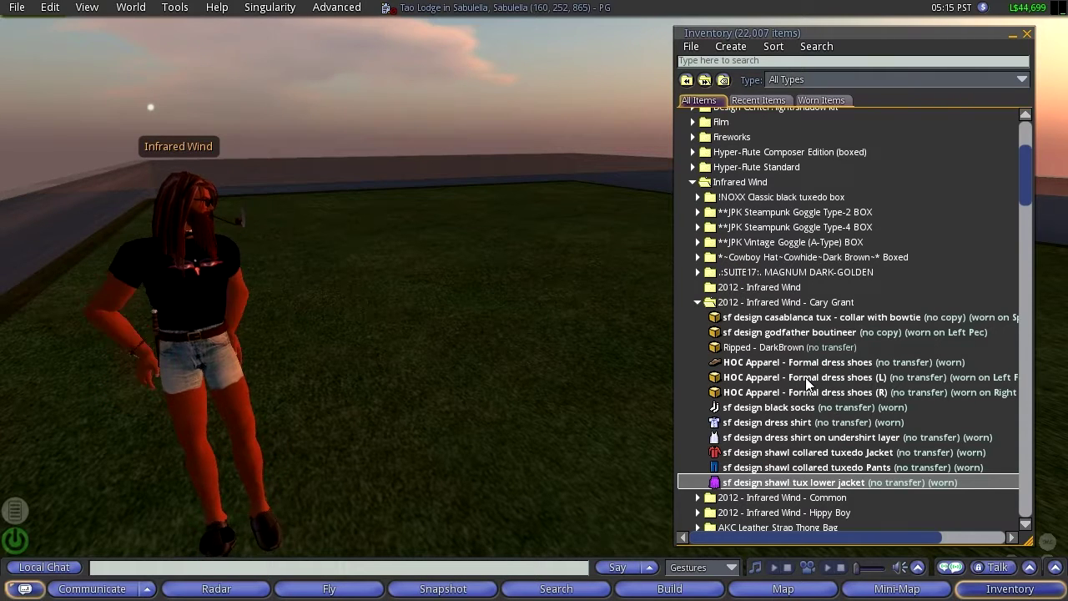
Wear the Ripped - DarkBrown hair and check the outfit items are marked worn.
right_click(749, 347)
left_click(782, 512)
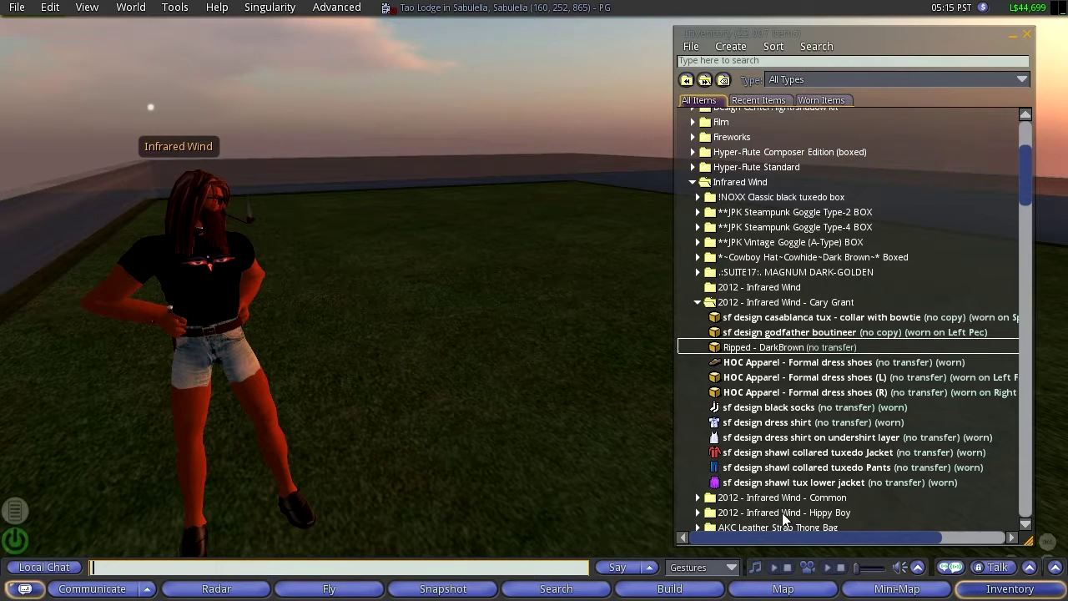
scroll(785, 516, "down", 1)
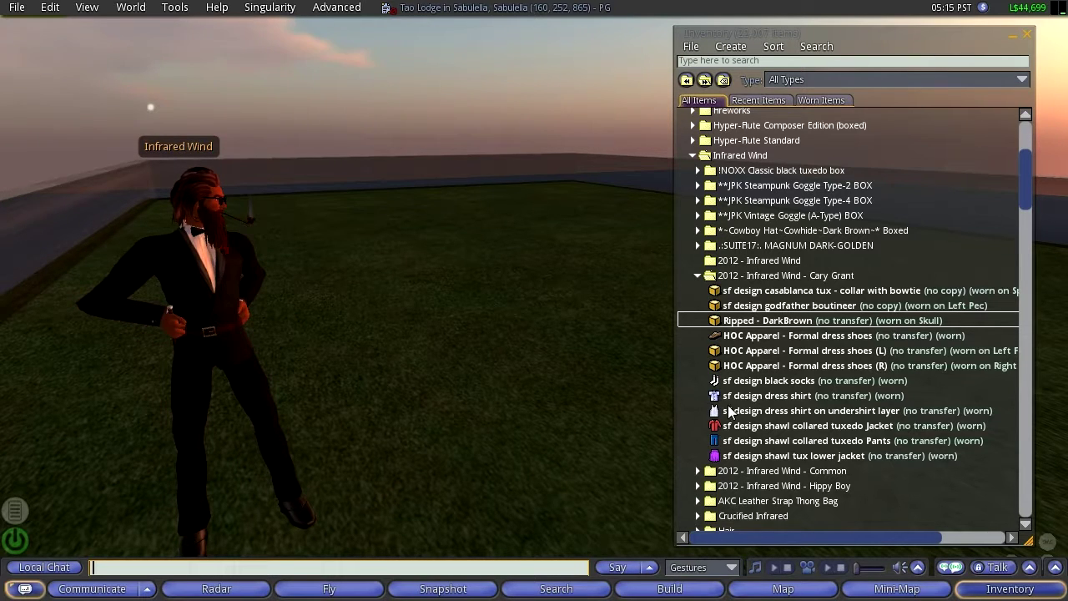
scroll(764, 351, "up", 4)
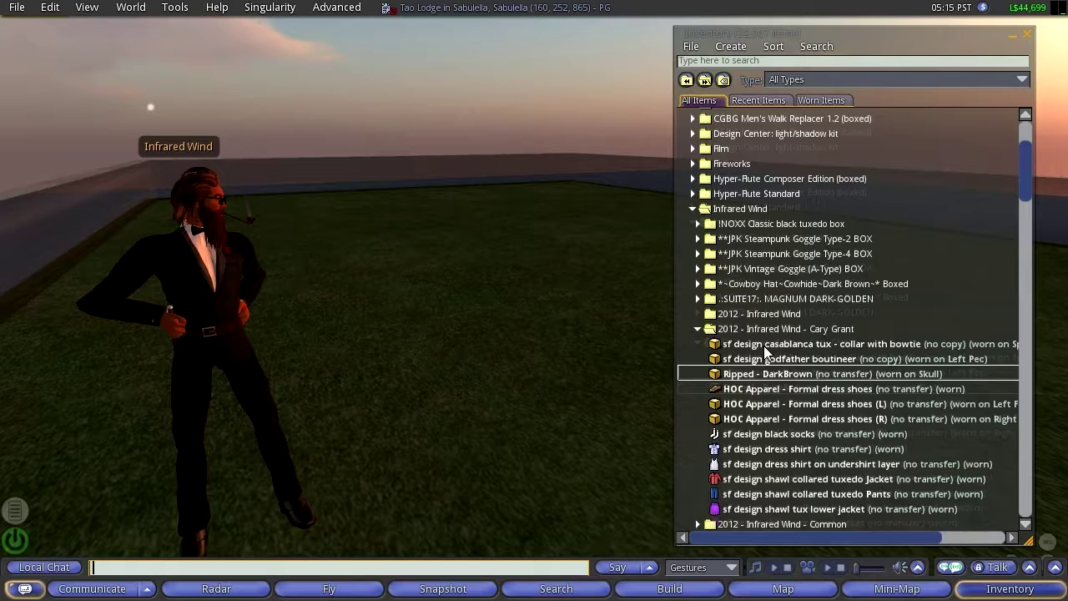
scroll(764, 350, "up", 1)
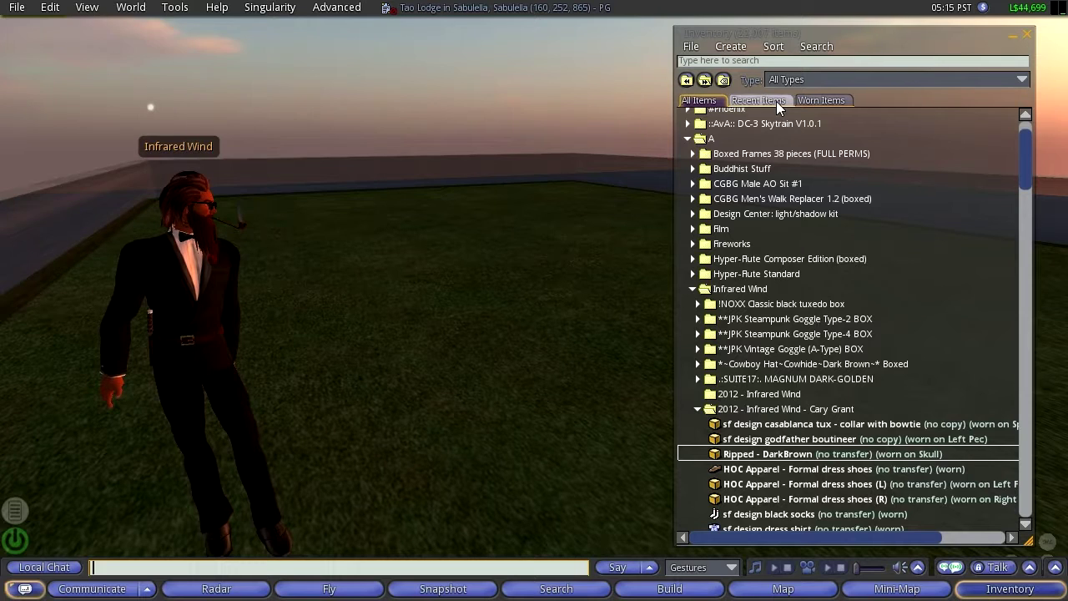
Show only worn items and expand the A, Infrared Wind, Common and Hippy Boy folders.
left_click(815, 101)
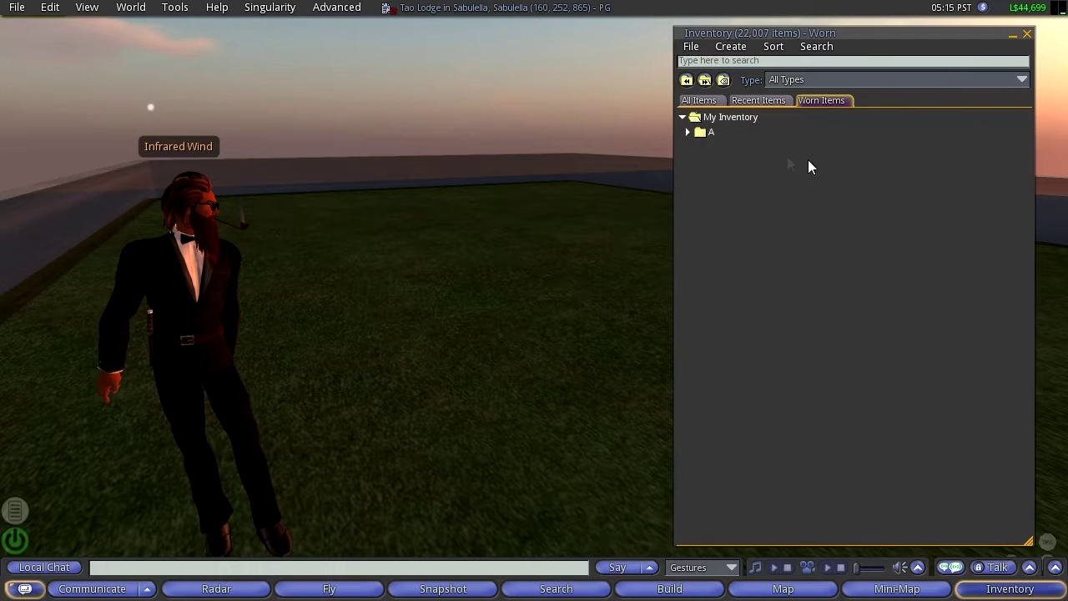
left_click(689, 133)
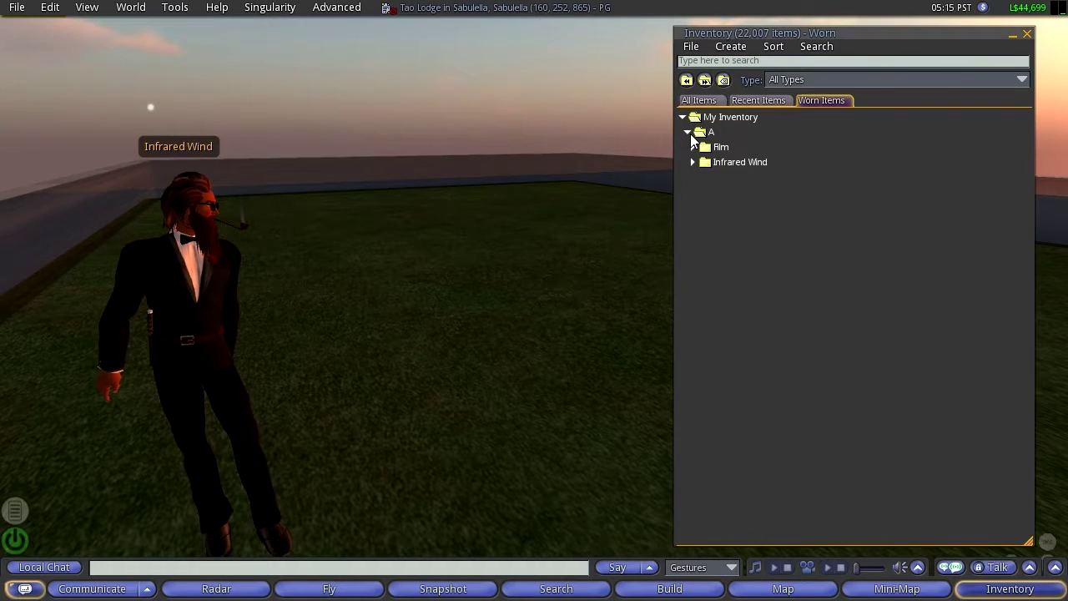
left_click(694, 163)
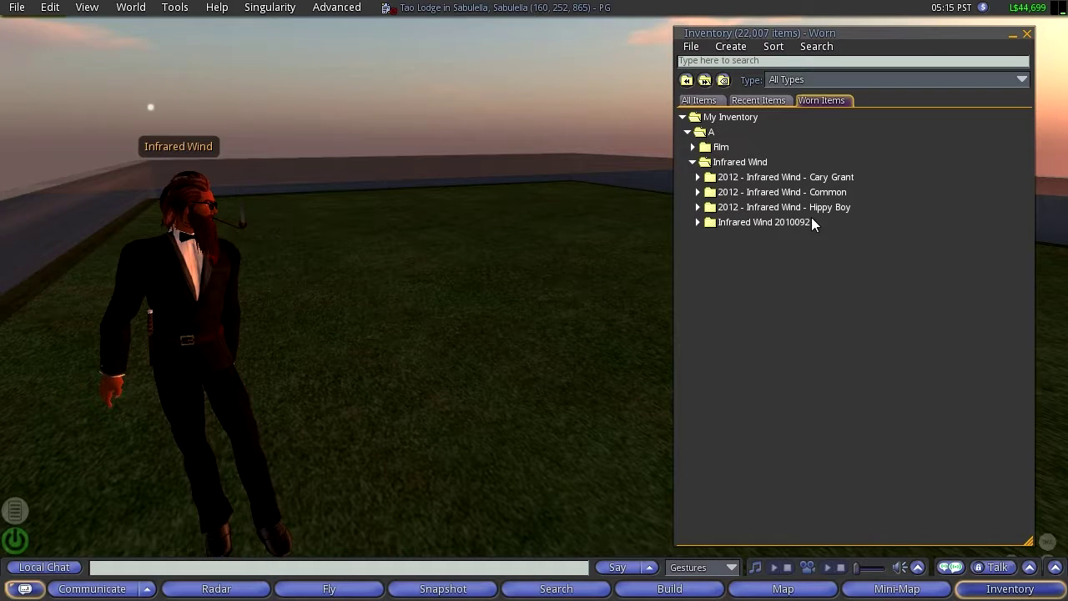
left_click(698, 192)
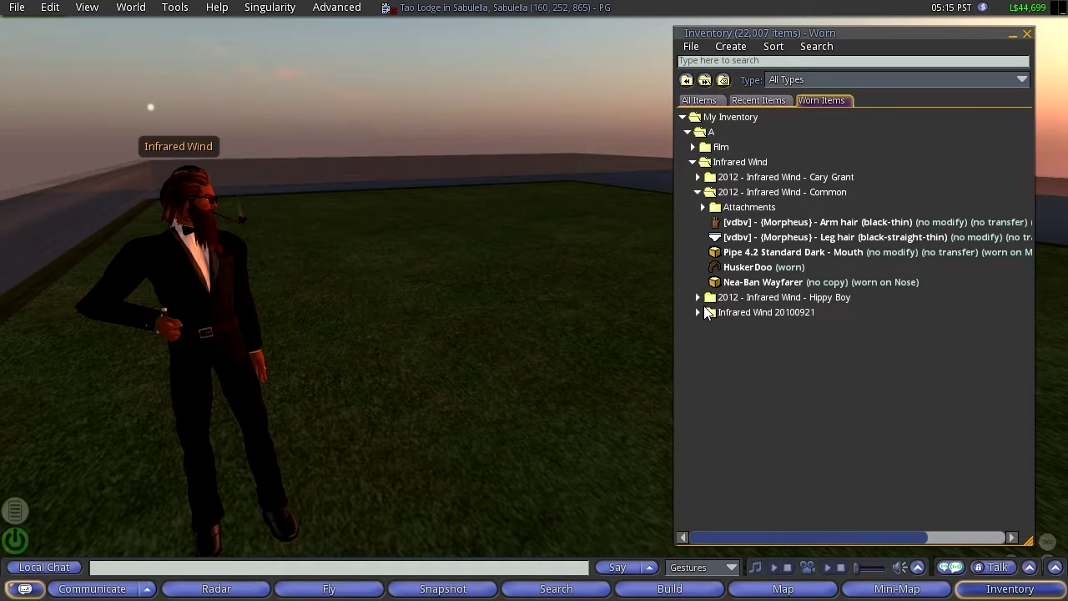
left_click(699, 293)
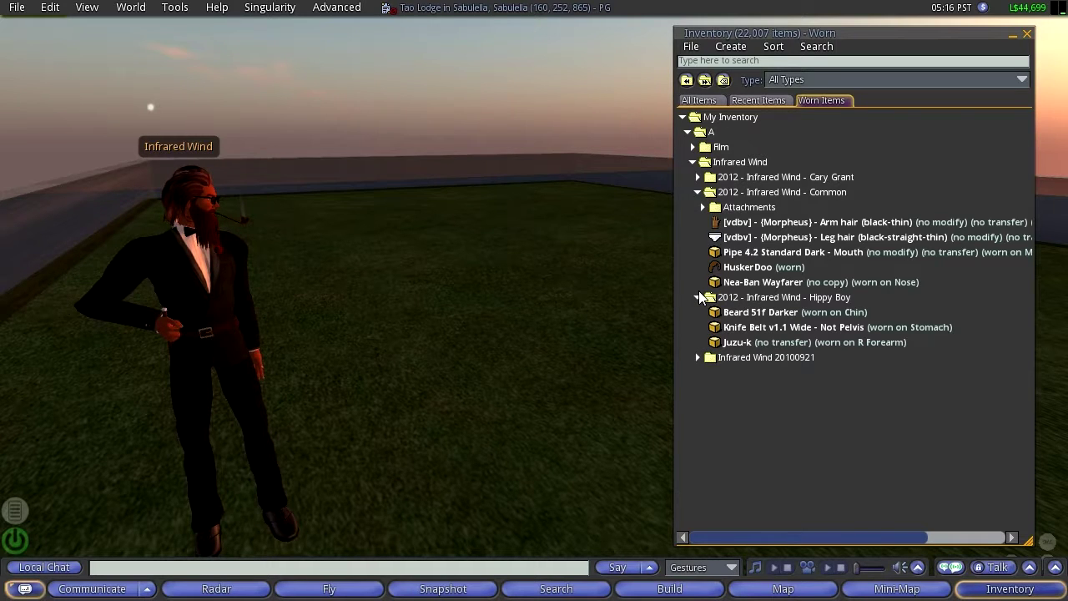
Detach the Knife Belt and the Beard 51f Darker from the avatar.
right_click(757, 329)
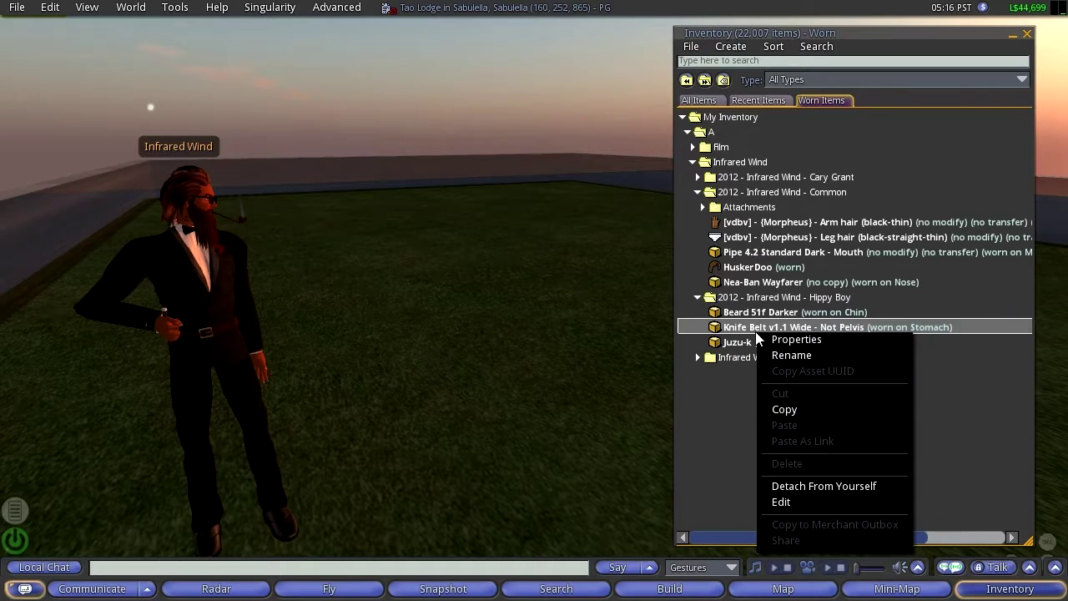
left_click(825, 486)
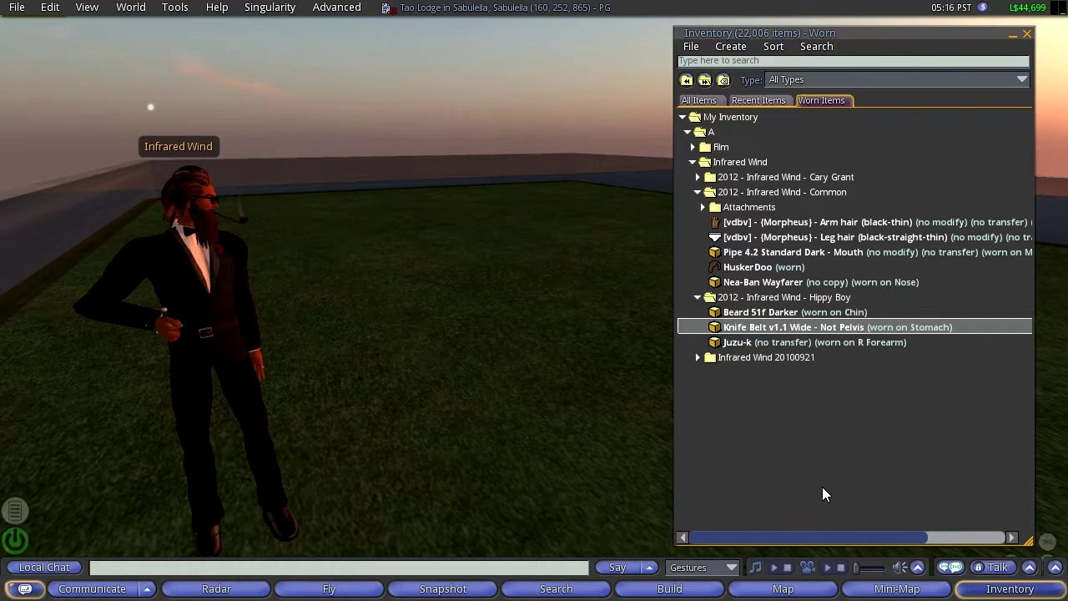
right_click(742, 318)
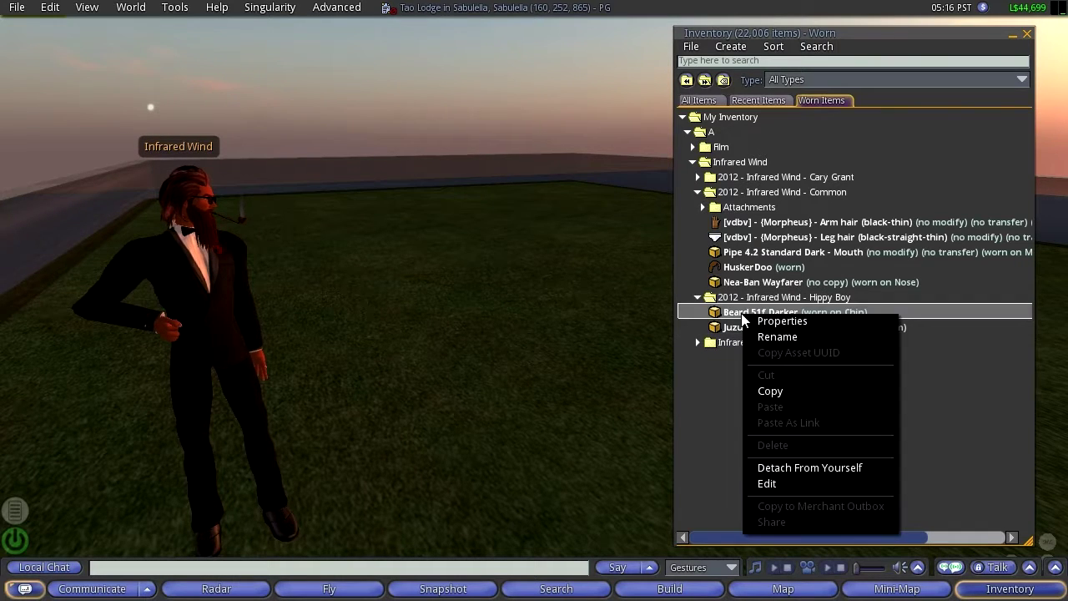
left_click(799, 465)
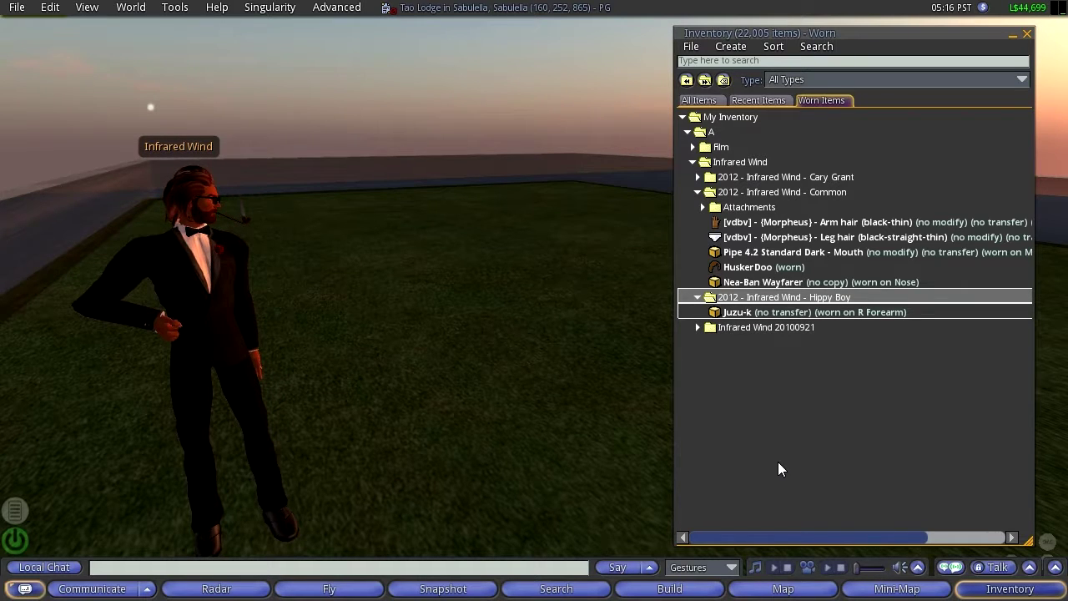
left_click(699, 327)
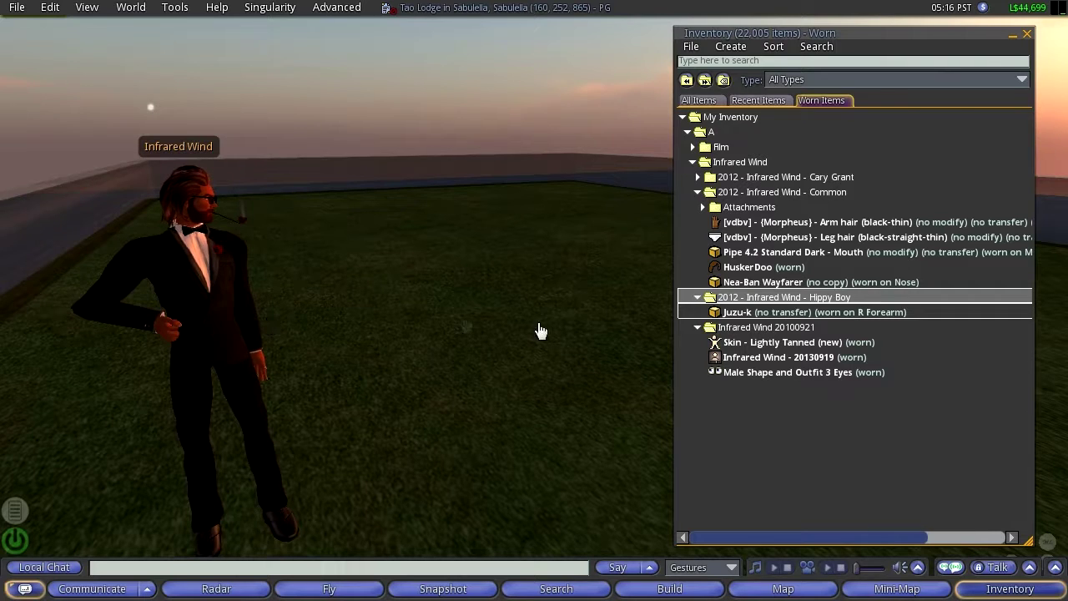
Close the inventory, then turn the camera to face the tuxedoed avatar and zoom in.
left_click(1027, 34)
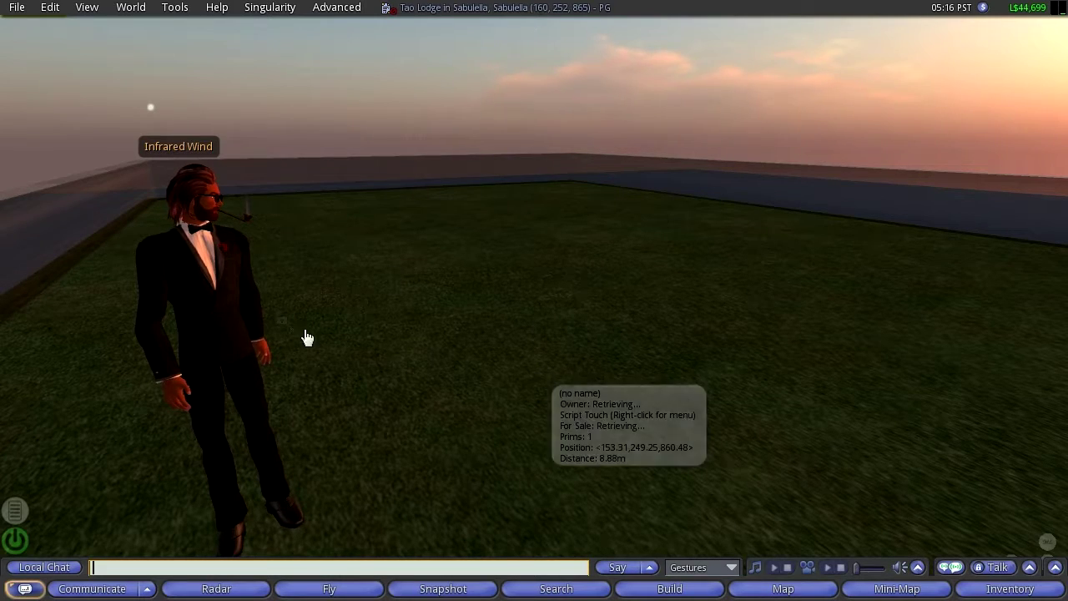
left_click(198, 267, "alt")
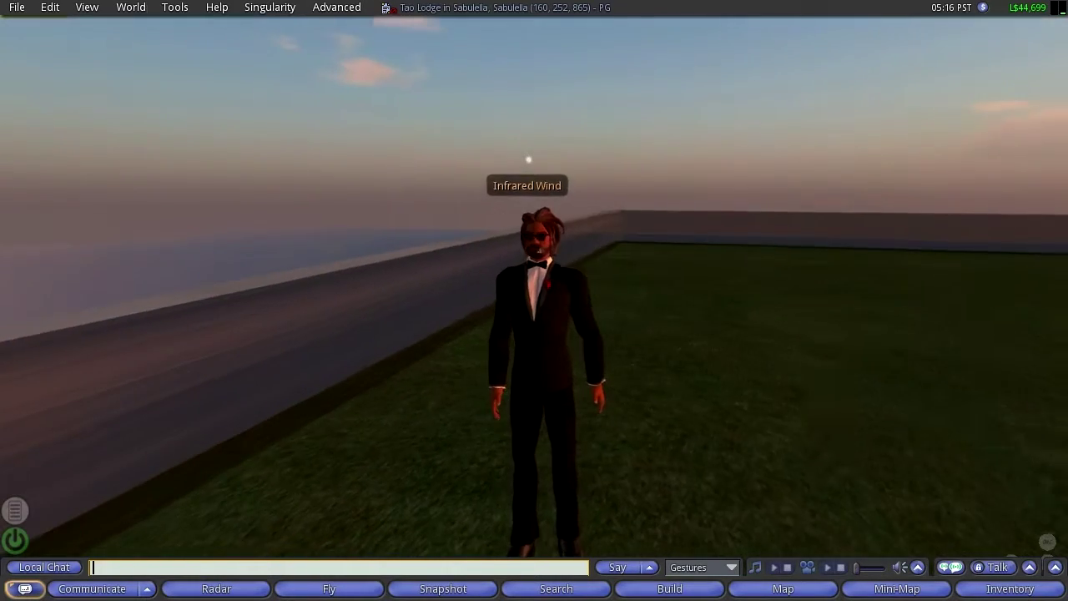
scroll(430, 351, "up", 5)
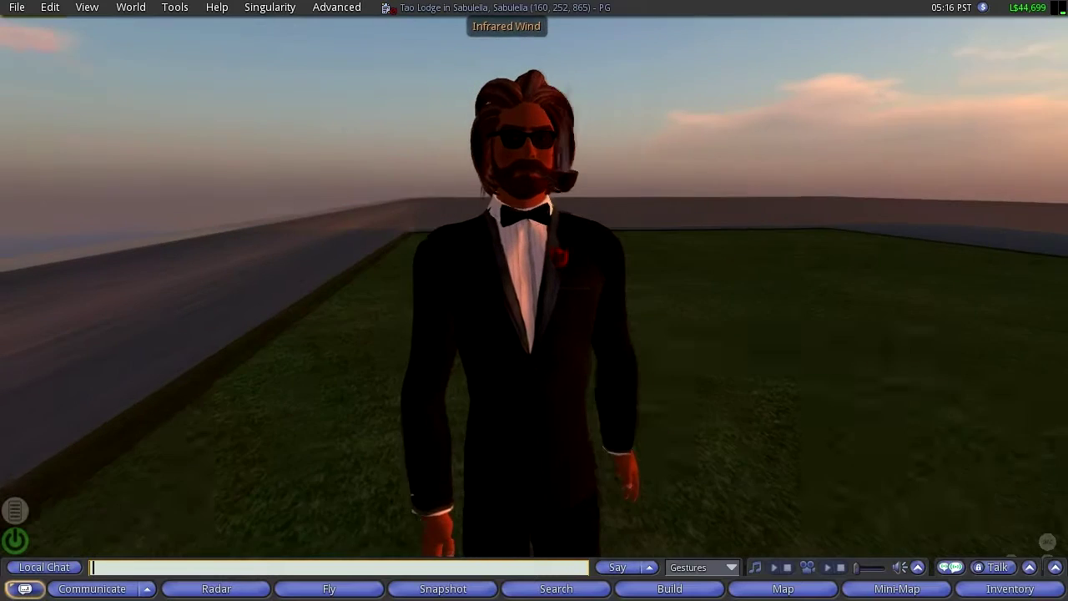